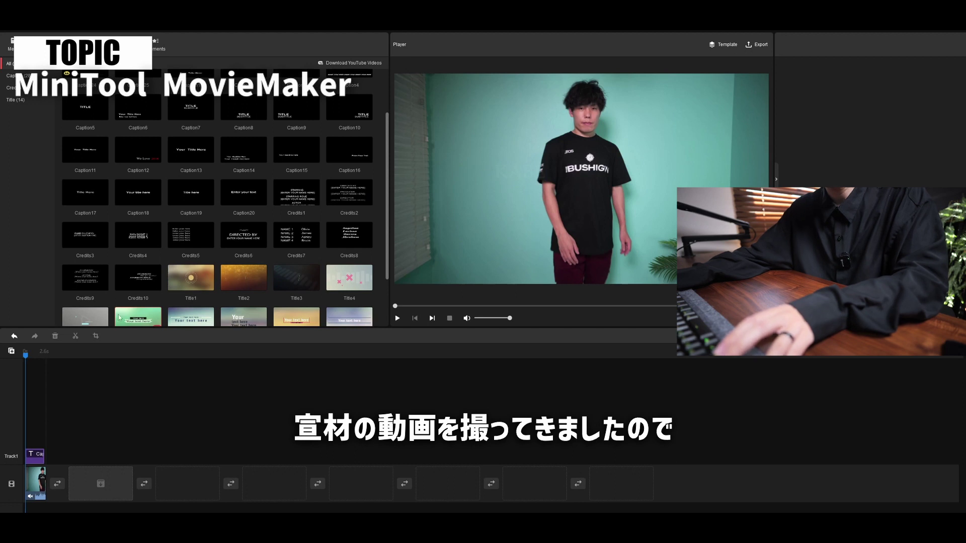
scroll(139, 212, up, 3)
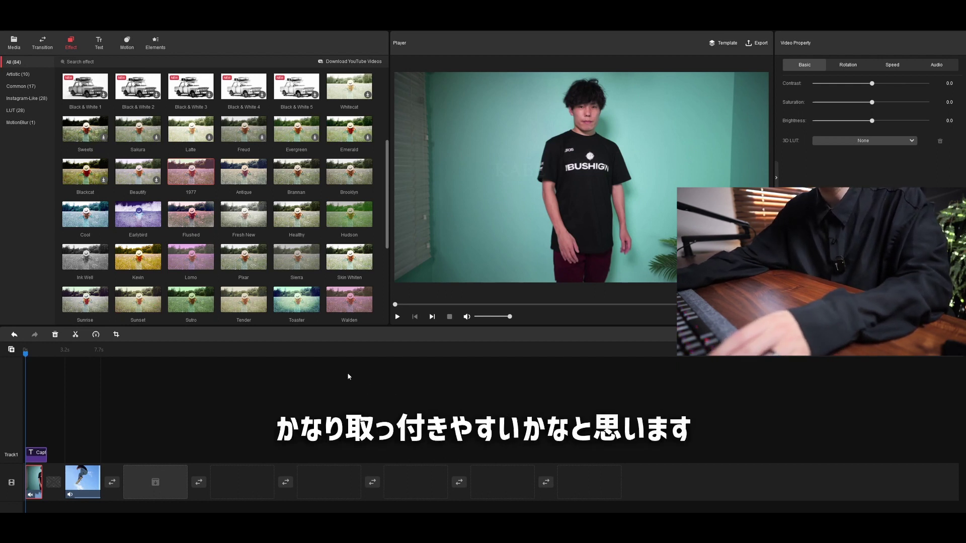
click(15, 43)
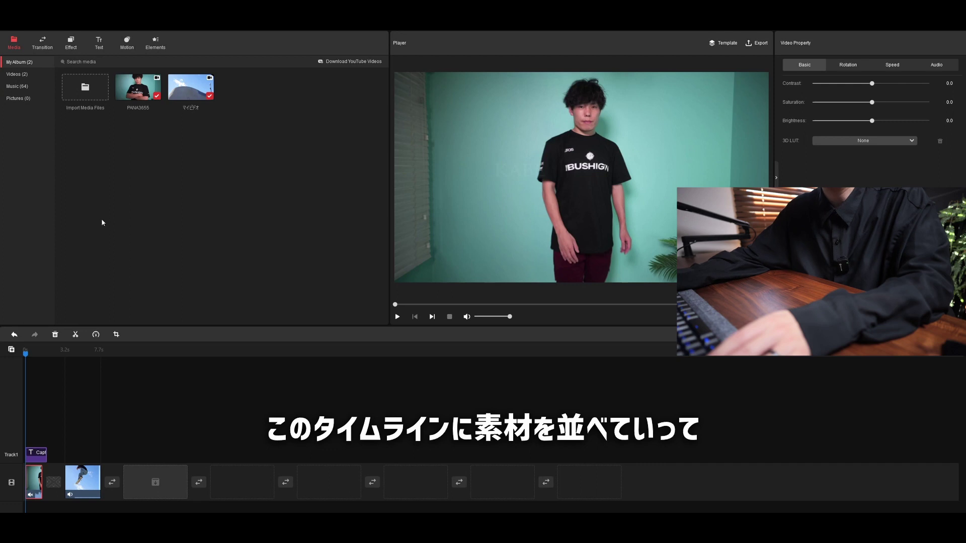
Apply the GlitchMemories transition between the first two clips and play back the passage
click(42, 43)
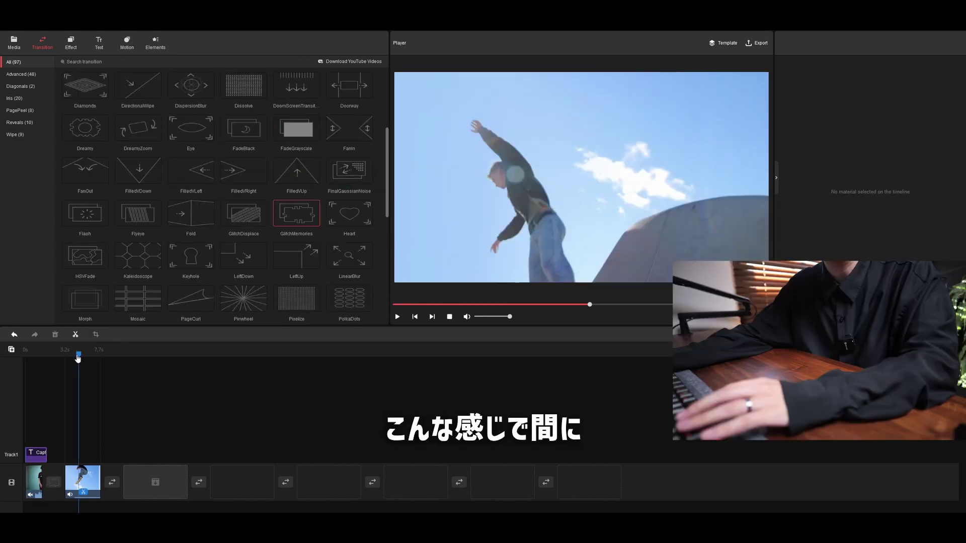
click(49, 355)
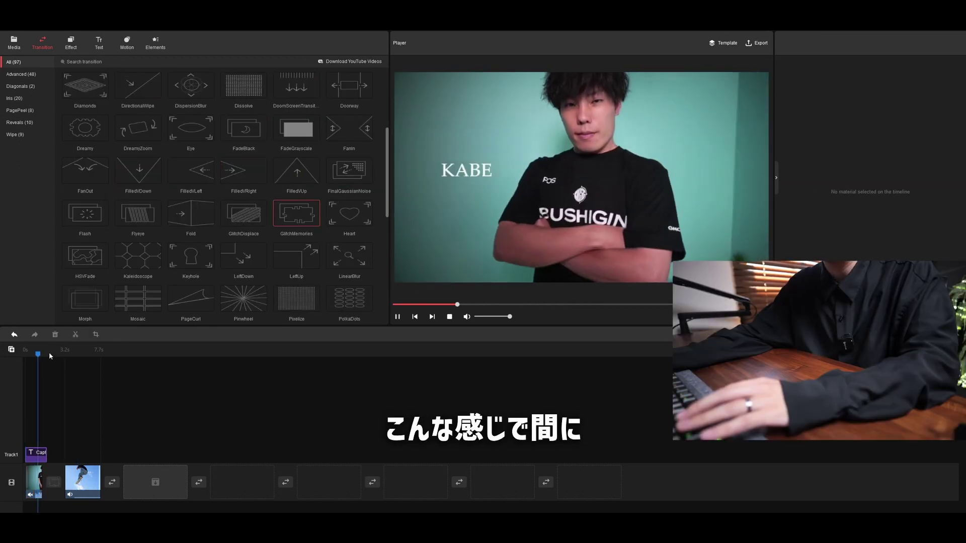
key(space)
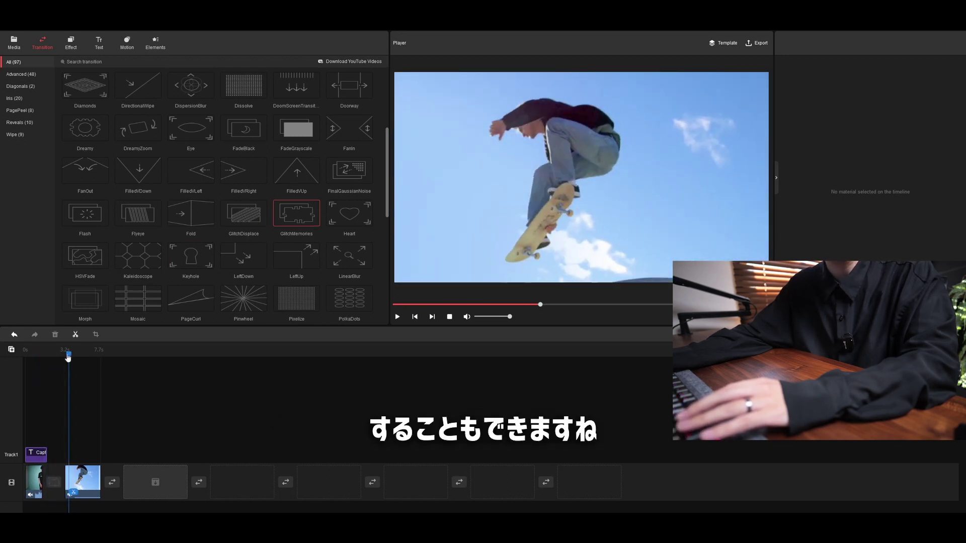
drag(70, 356, 27, 356)
Try the Ink Well black-and-white effect on the first clip and play it back
click(71, 43)
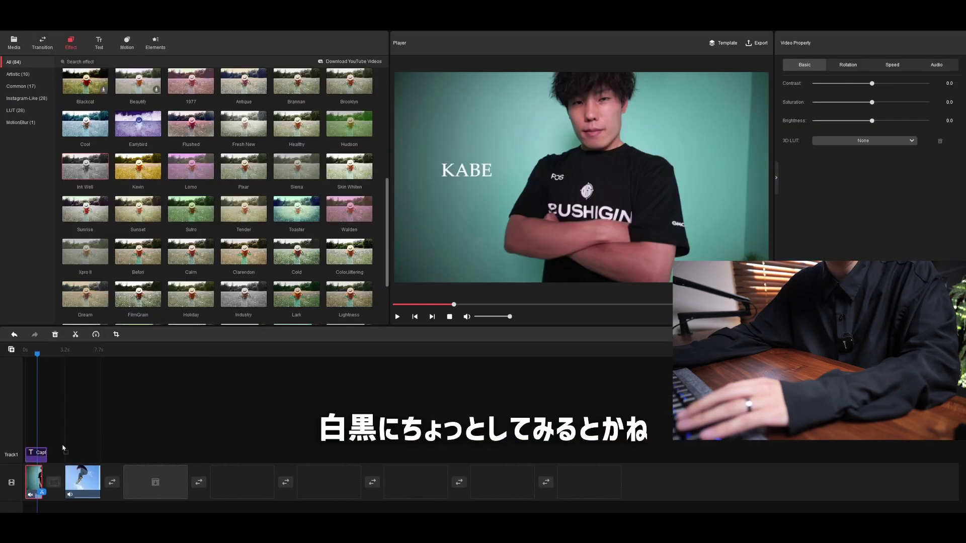
drag(84, 173, 54, 445)
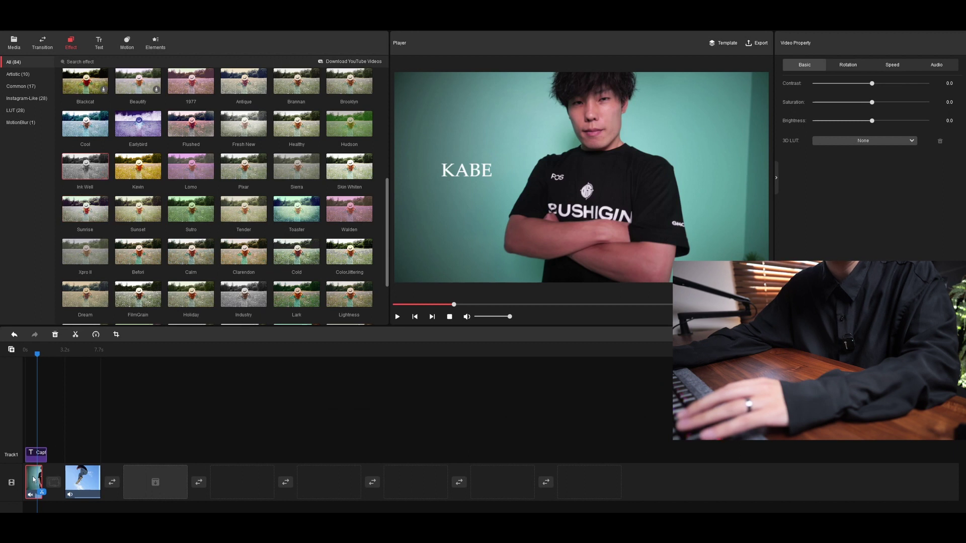
drag(33, 479, 33, 480)
click(31, 354)
key(space)
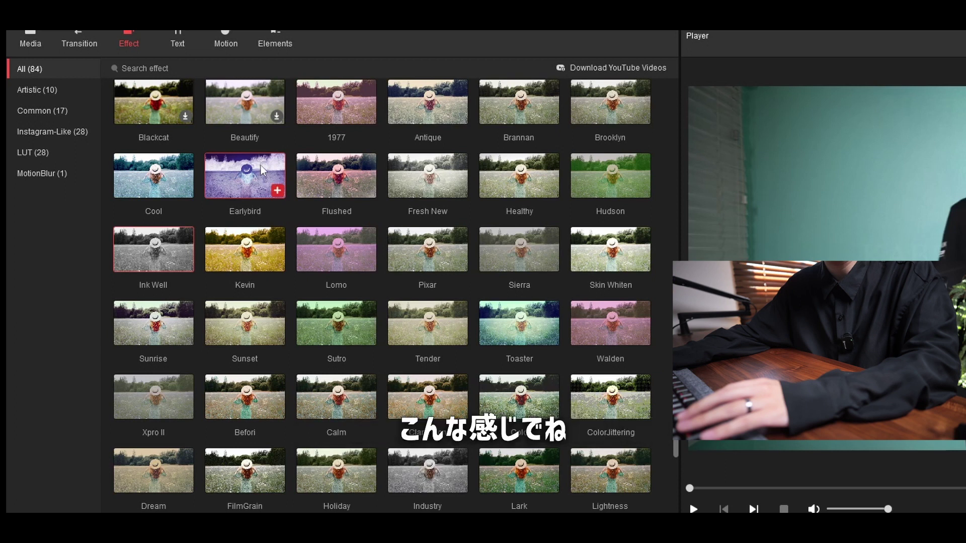
Add the Title1 text template to the timeline after the skateboarding clip
click(182, 42)
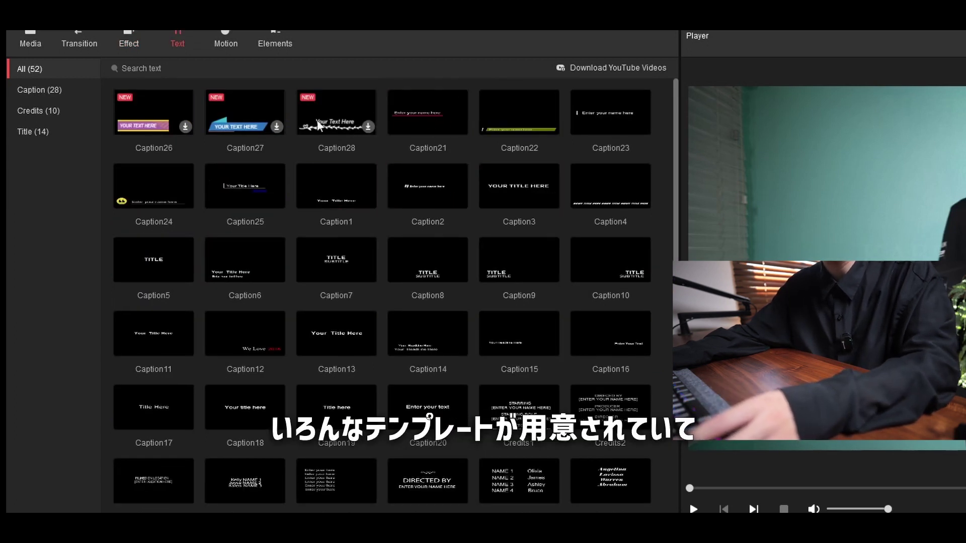
scroll(453, 490, down, 3)
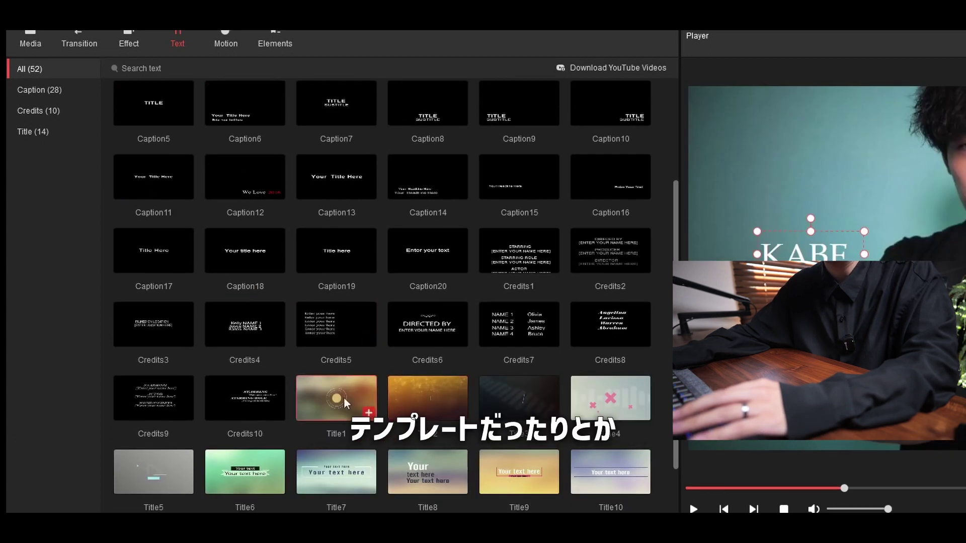
drag(336, 398, 149, 455)
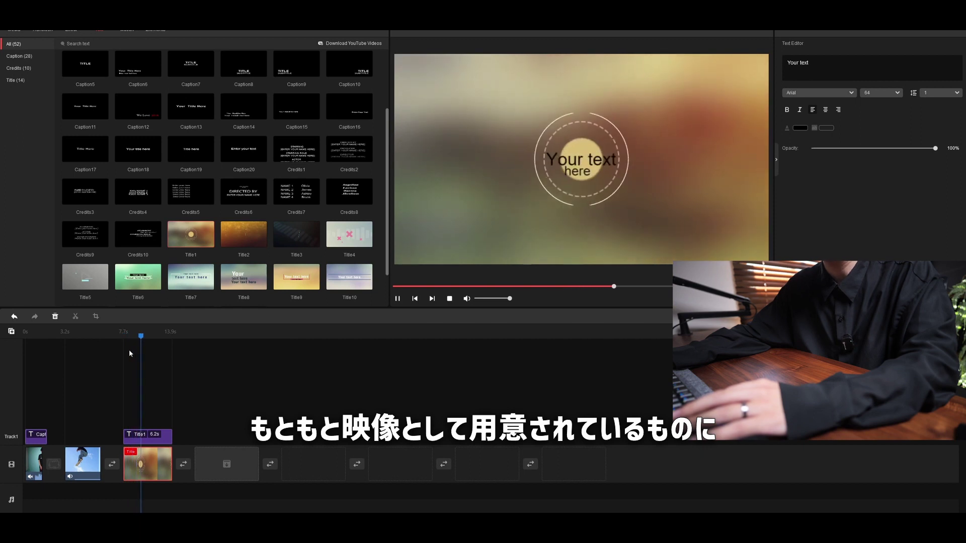
Replace "Your text" in the Title1 title with "動画編集" and play the title back
click(160, 434)
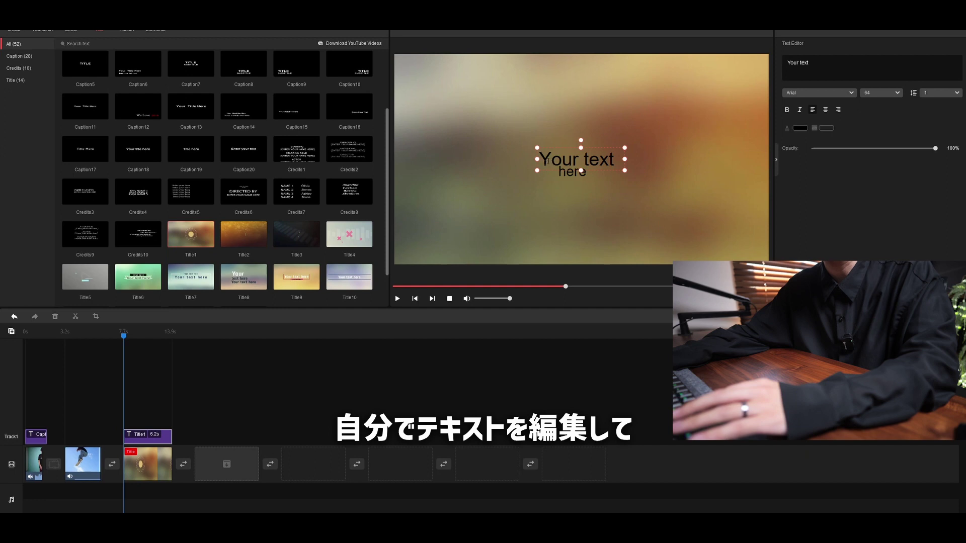
drag(548, 161, 614, 158)
text(動画編集)
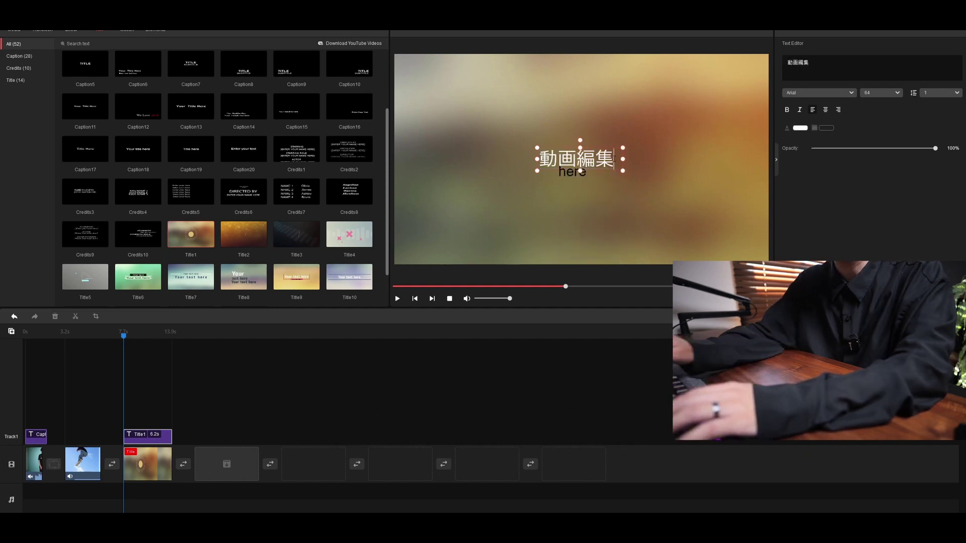
click(176, 415)
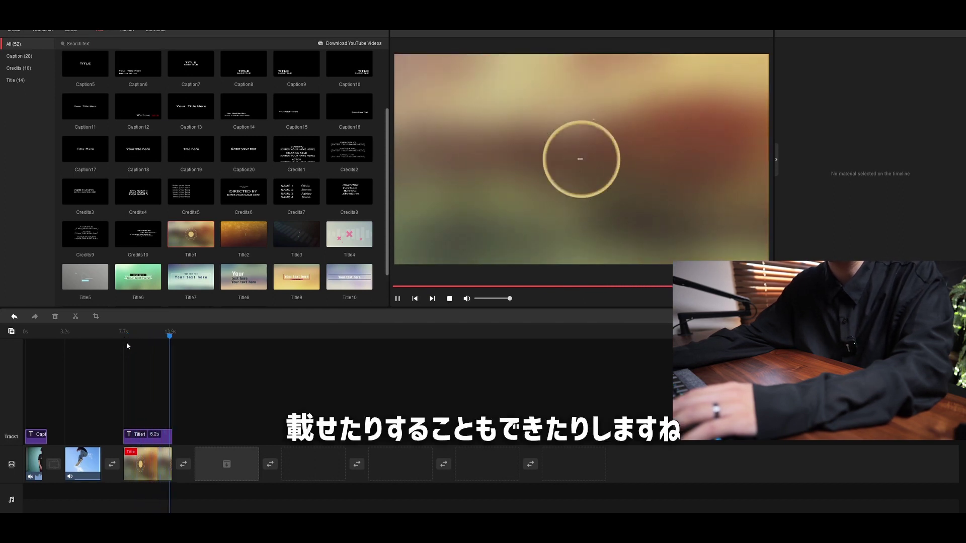
Try the Zoom out center motion on the skateboarding clip
click(125, 31)
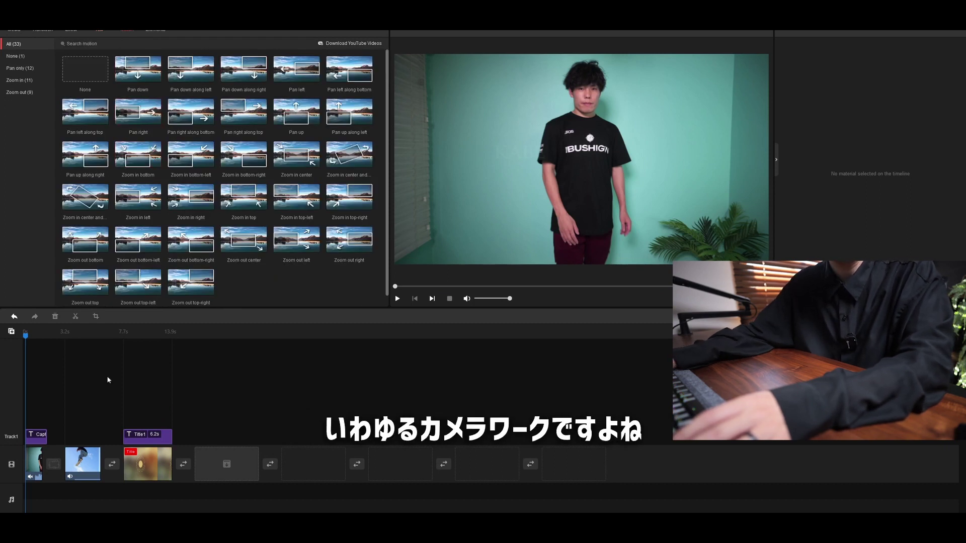
click(73, 469)
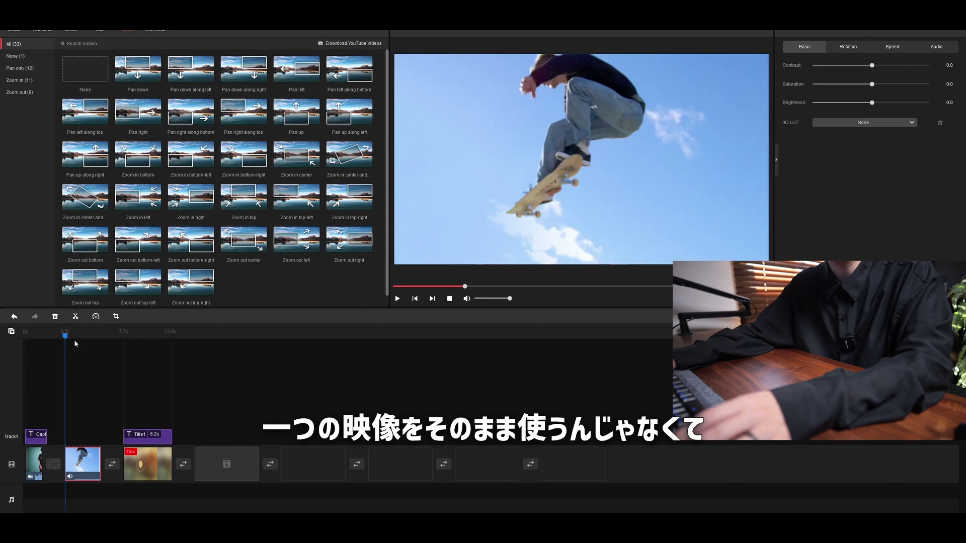
click(243, 241)
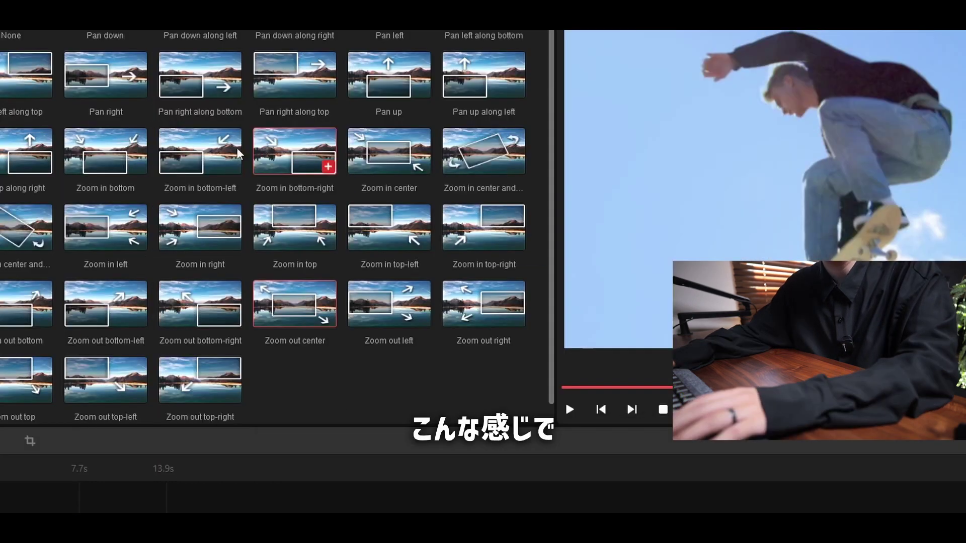
mouse_move(197, 150)
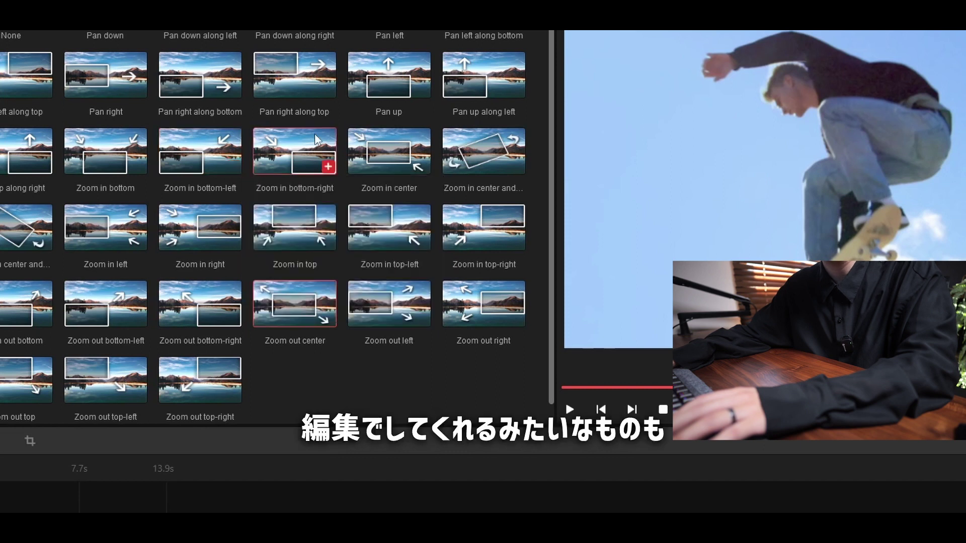
mouse_move(301, 144)
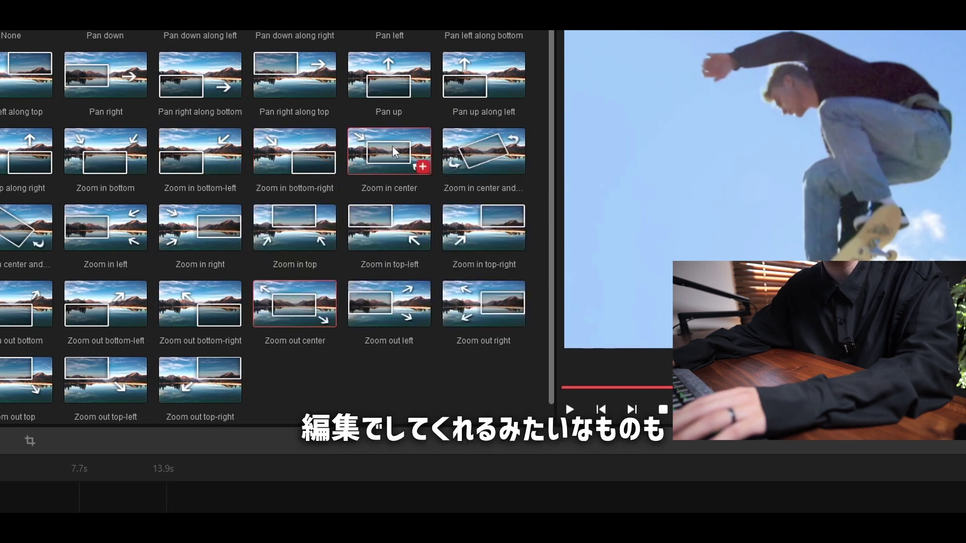
mouse_move(385, 144)
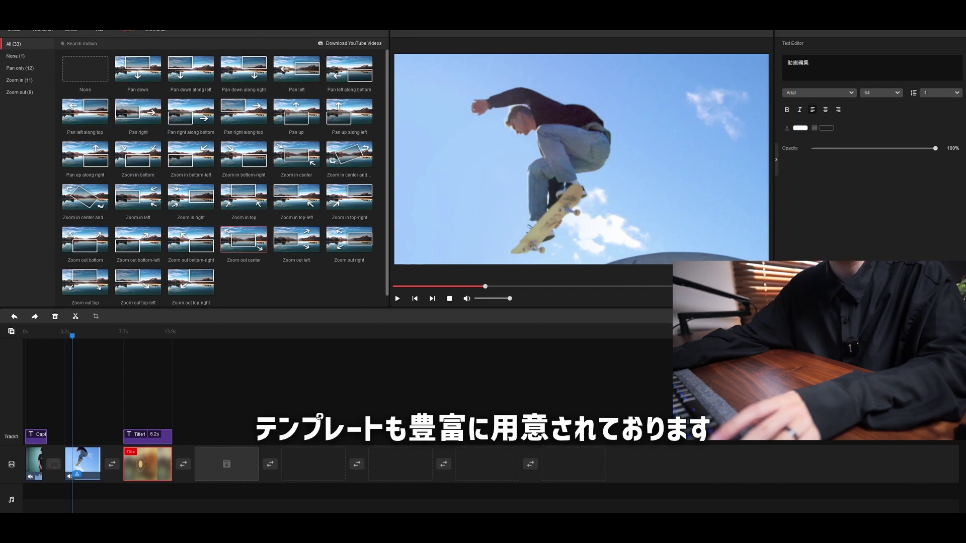
Add the Mood stickers 6 element on Track1 at the start of the skateboarding clip
click(156, 29)
scroll(192, 153, up, 5)
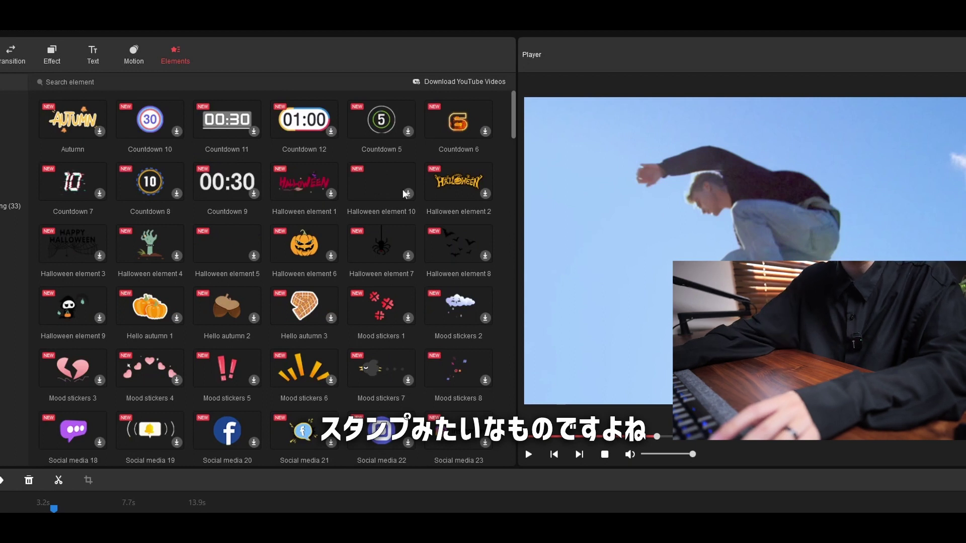
scroll(279, 257, down, 2)
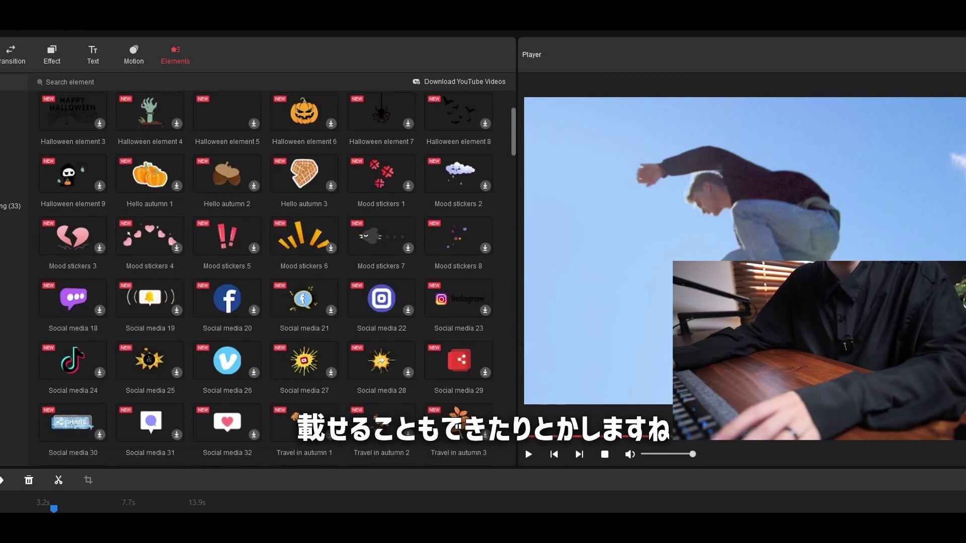
click(44, 505)
drag(302, 244, 673, 153)
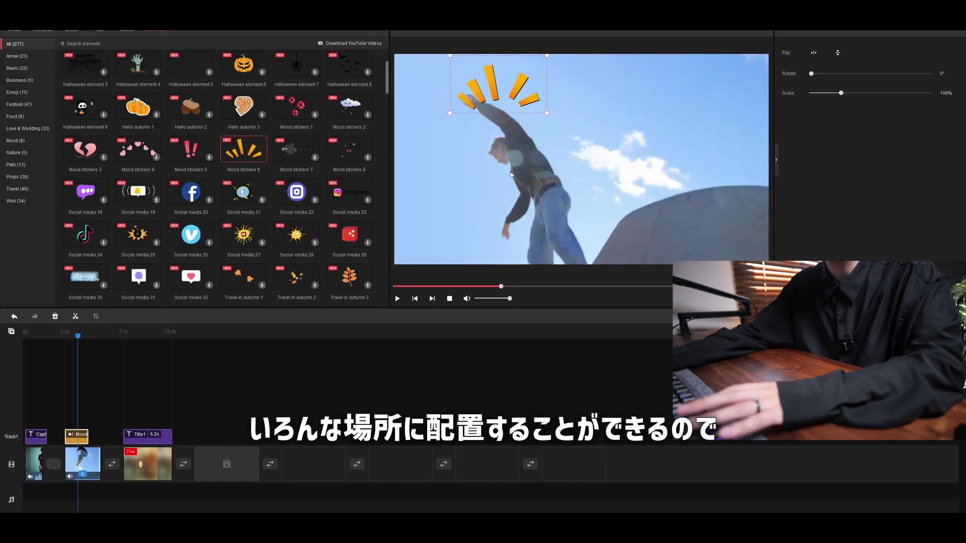
Move the sticker onto the skateboarder near the centre of the frame and play back the result
drag(489, 110, 581, 182)
key(space)
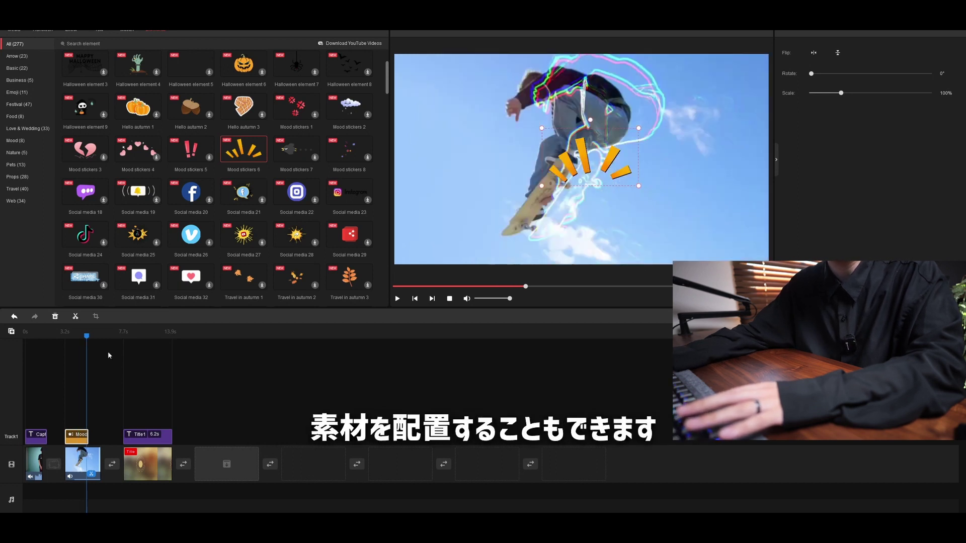
click(36, 333)
scroll(281, 171, up, 2)
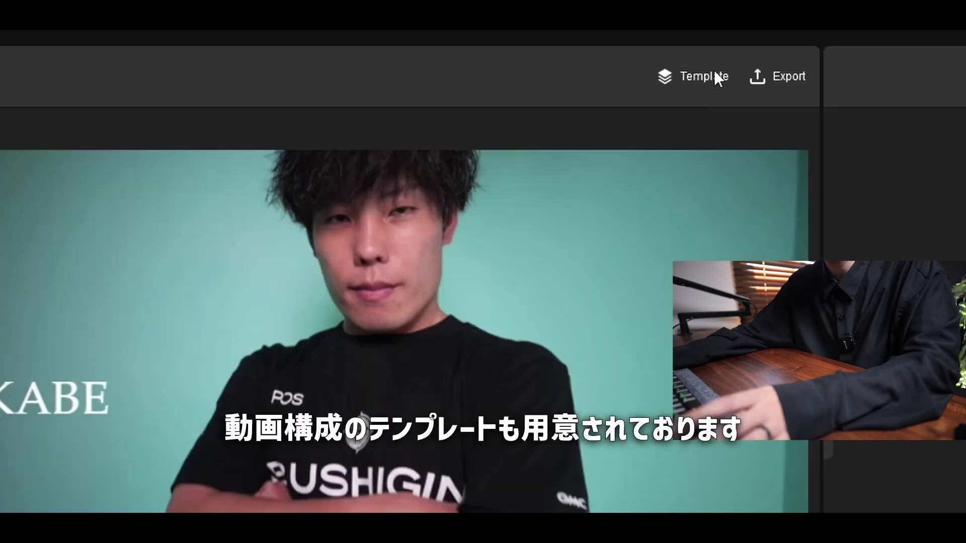
Open a movie template and play its title section
click(731, 27)
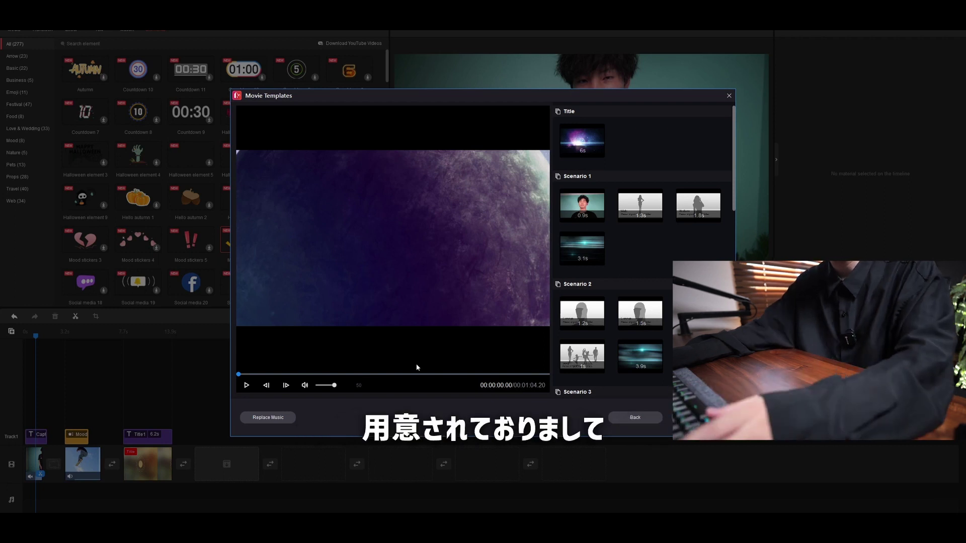
click(246, 385)
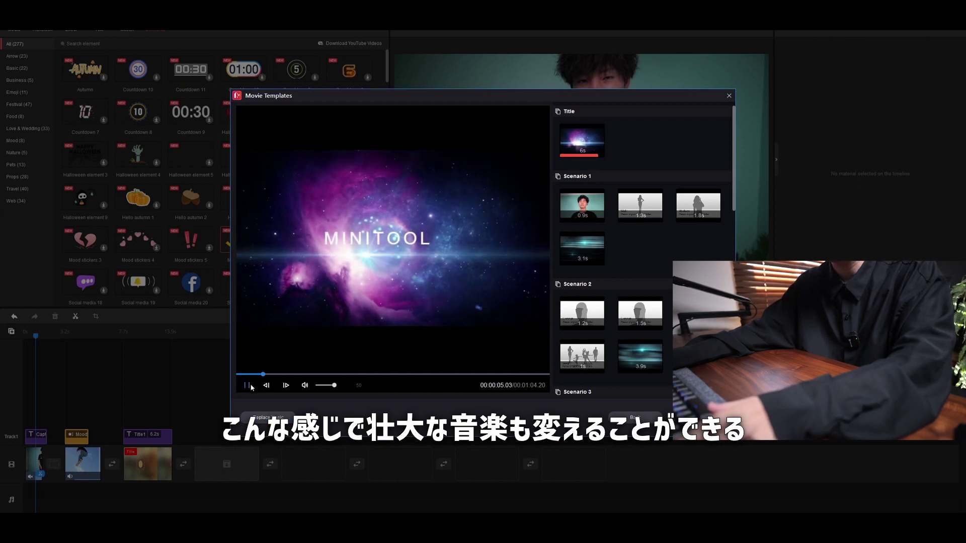
Trim the first clip of Scenario 1 to the segment showing the man's face close up
click(597, 215)
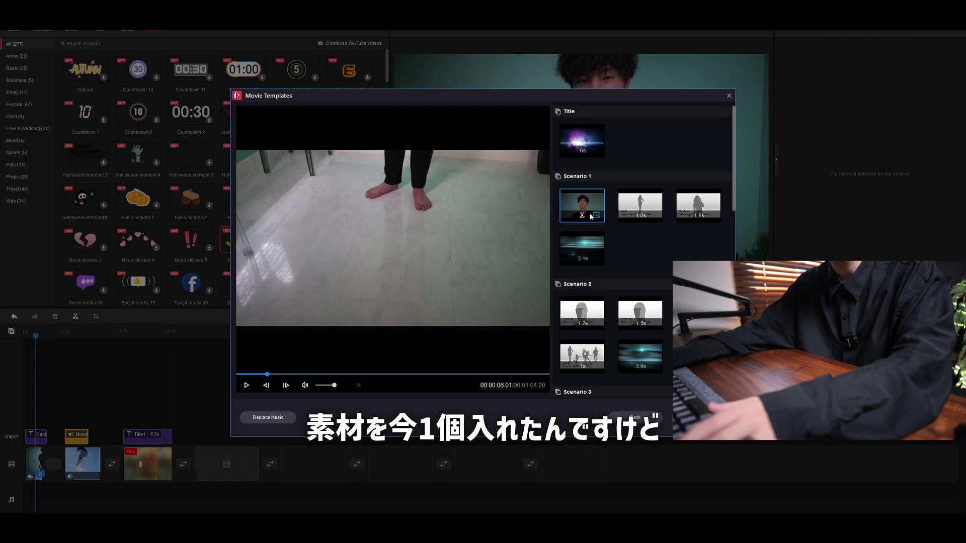
click(596, 216)
drag(336, 372, 535, 367)
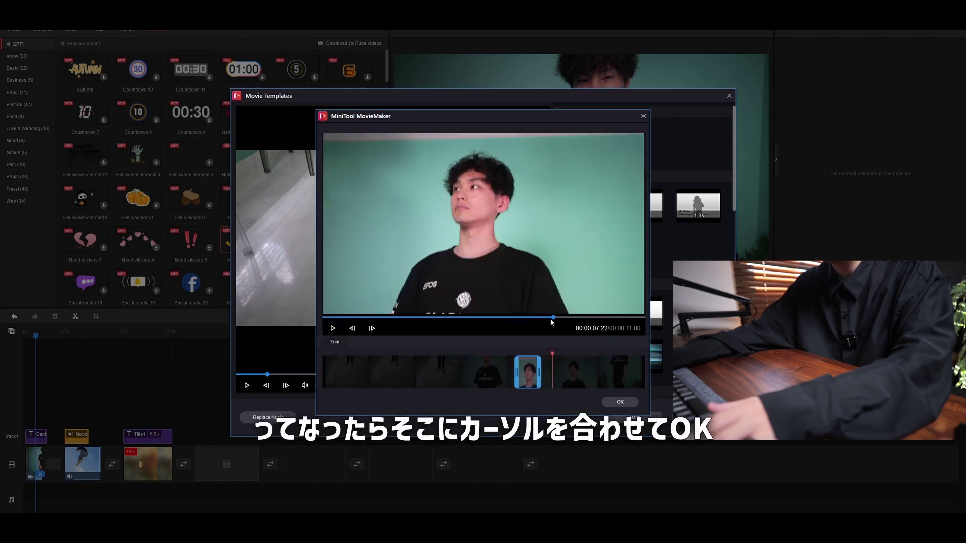
click(629, 402)
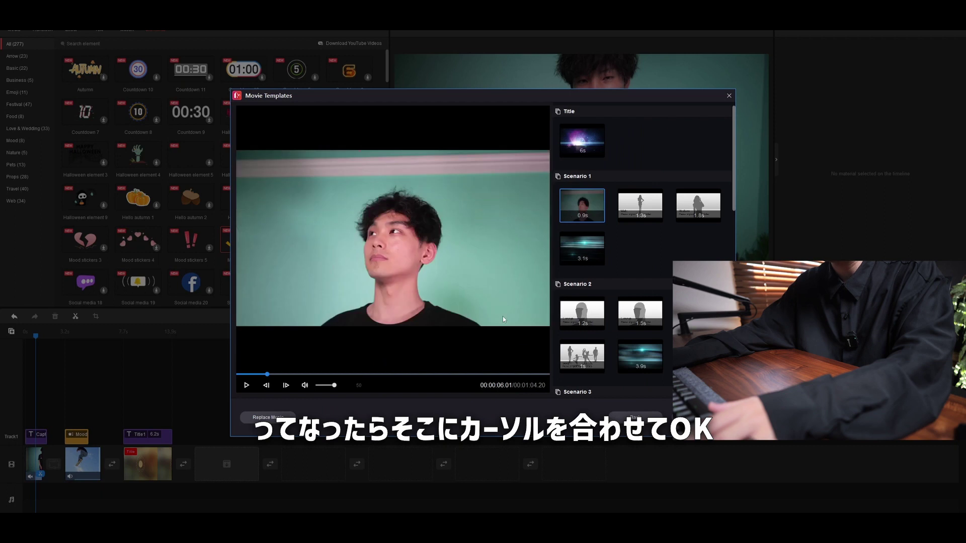
Play the template preview from the edited clip and again from the beginning, and return to the timeline
click(247, 386)
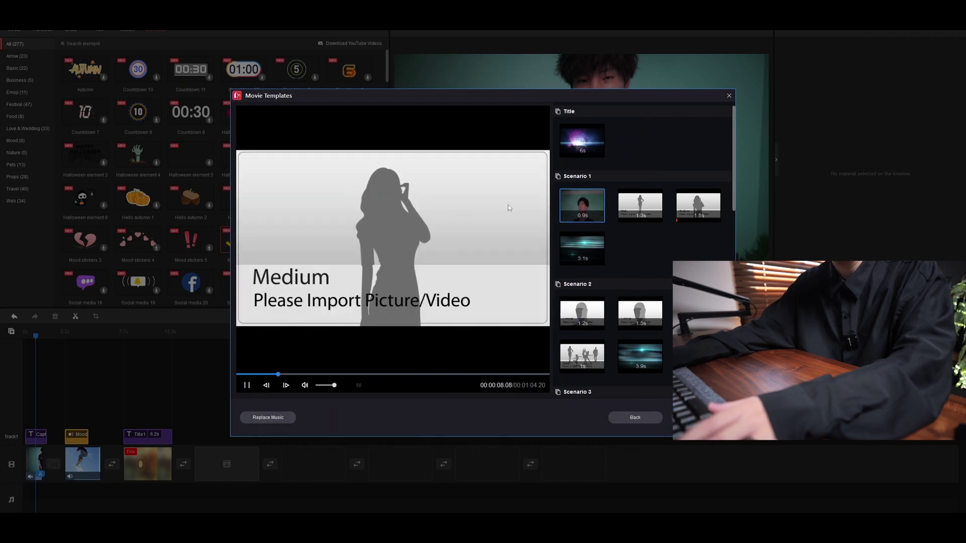
click(247, 386)
drag(284, 375, 237, 375)
click(247, 386)
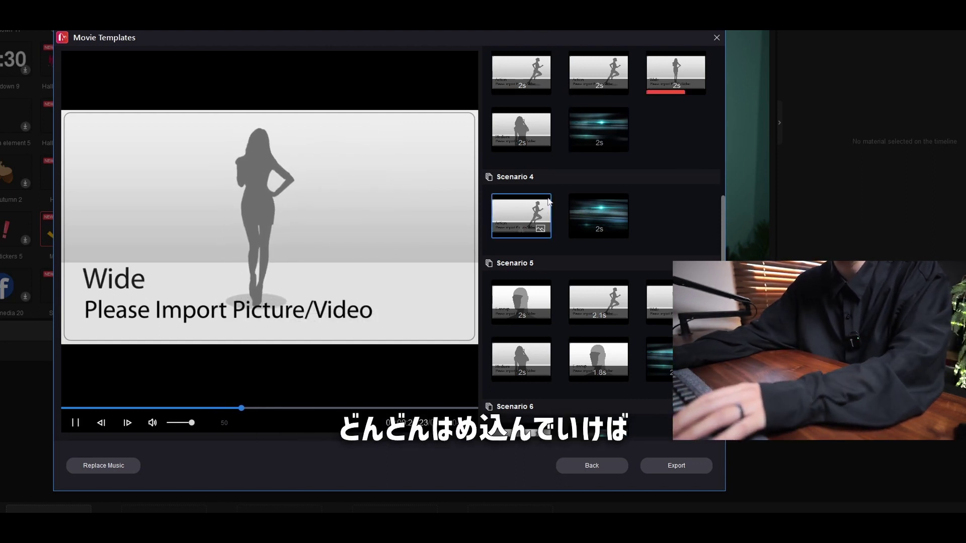
click(79, 422)
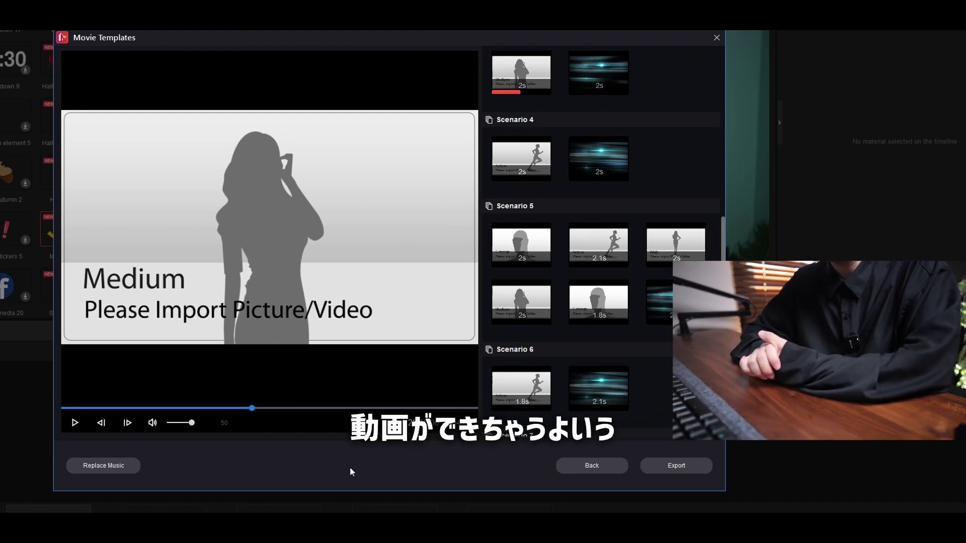
click(599, 463)
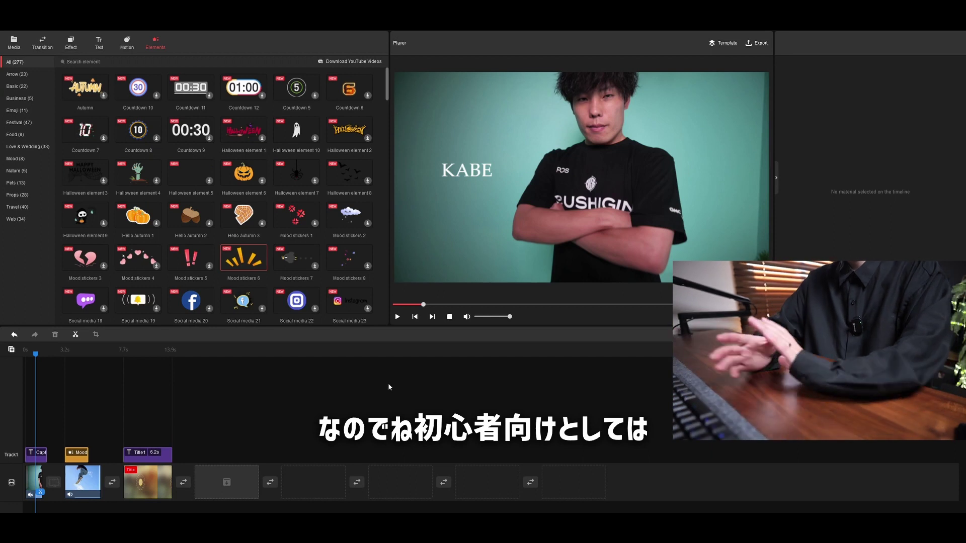